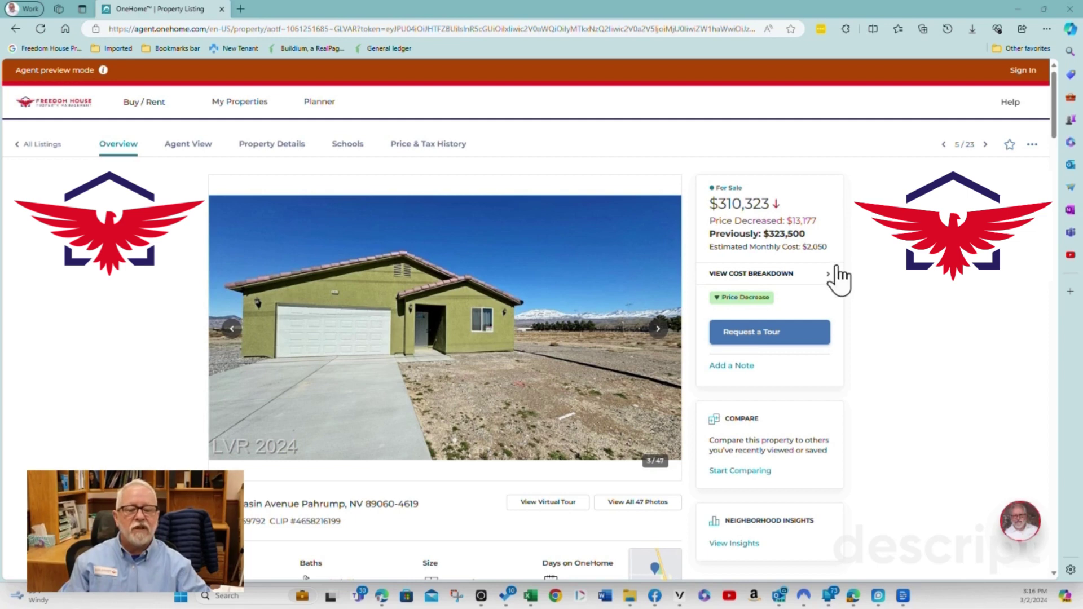
scroll(570, 365, "down", 3)
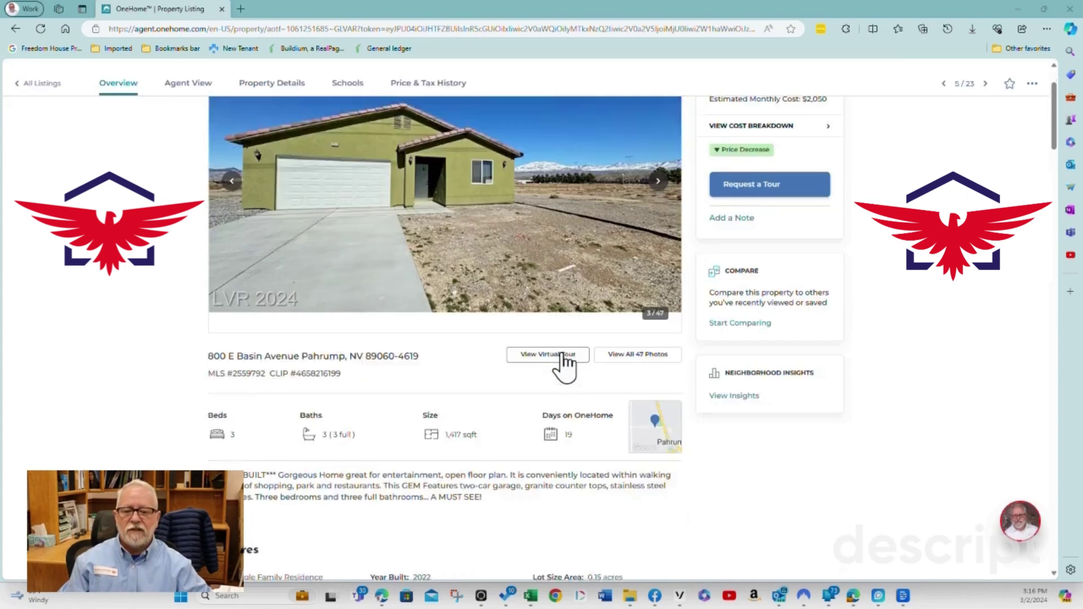
scroll(564, 361, "down", 1)
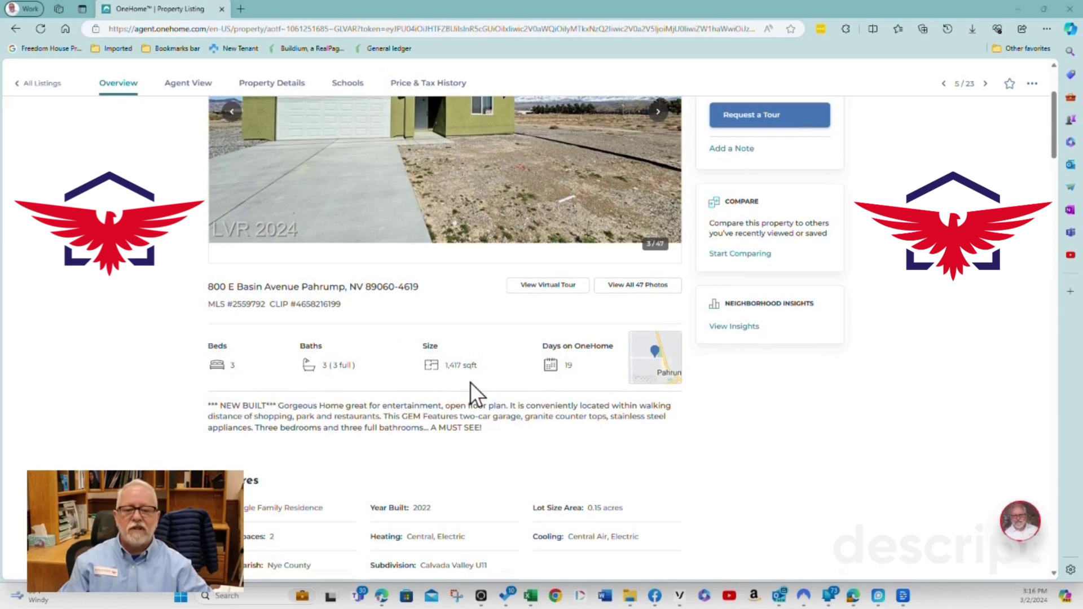
scroll(495, 383, "down", 3)
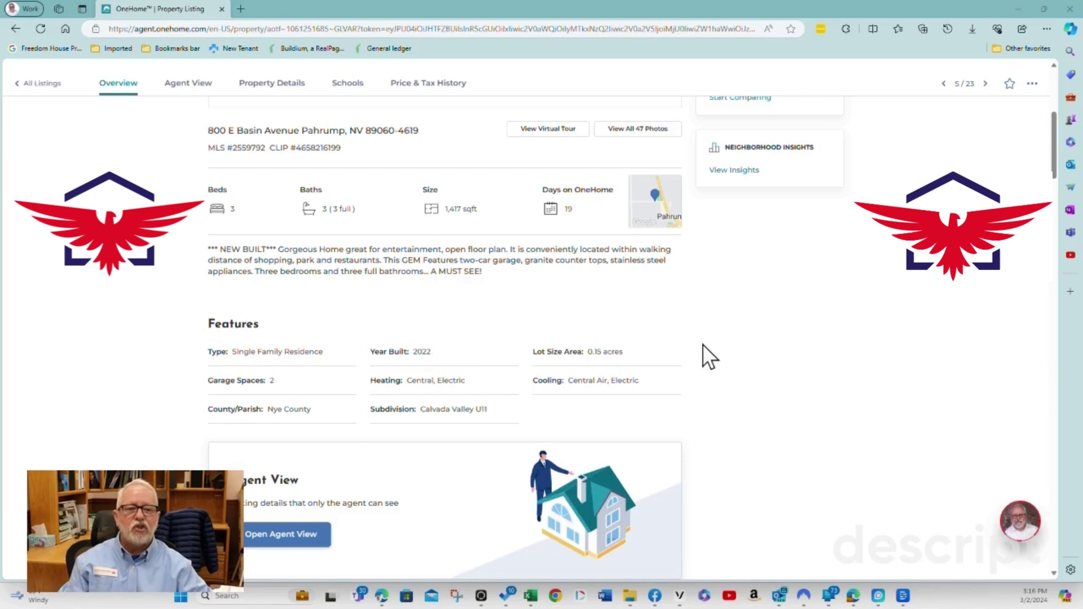
scroll(719, 340, "up", 2)
scroll(720, 339, "up", 5)
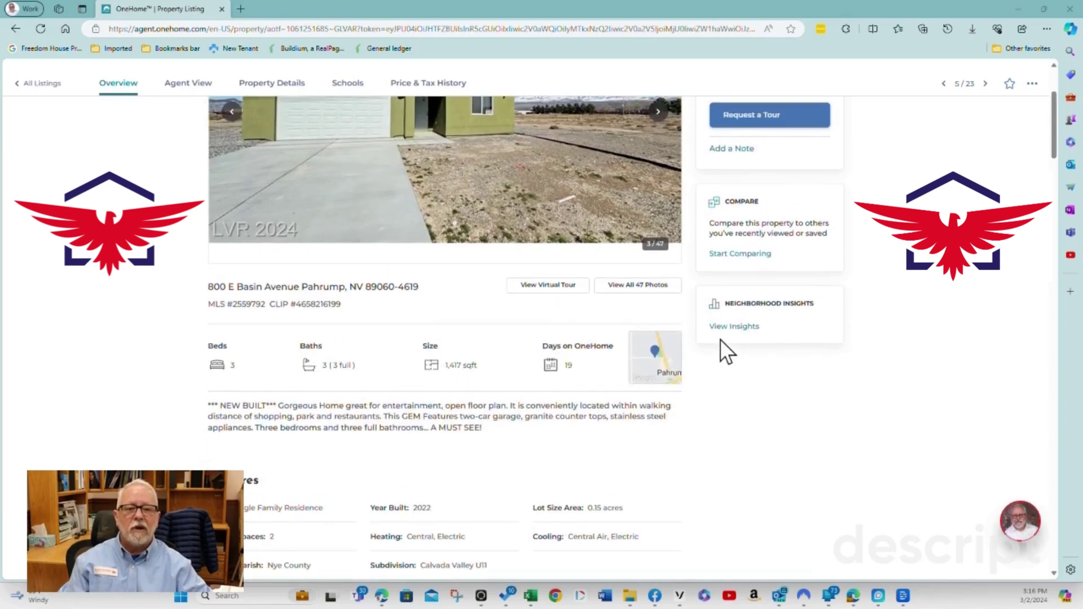
Step: Advance the listing gallery from photo 22 to 34 of 47, the walk-in closet
left_click(659, 329)
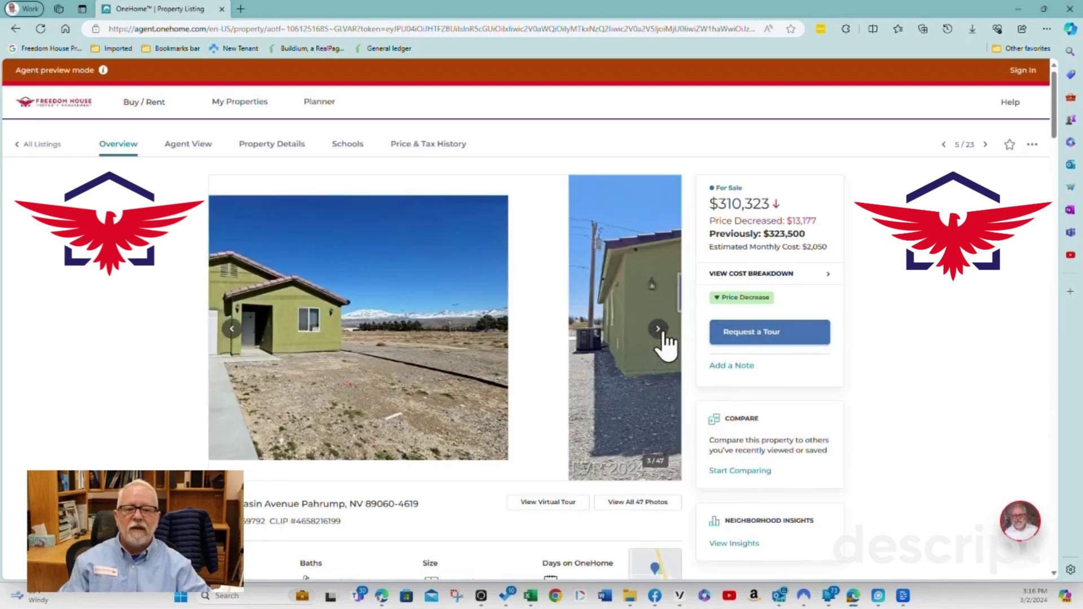
left_click(658, 329)
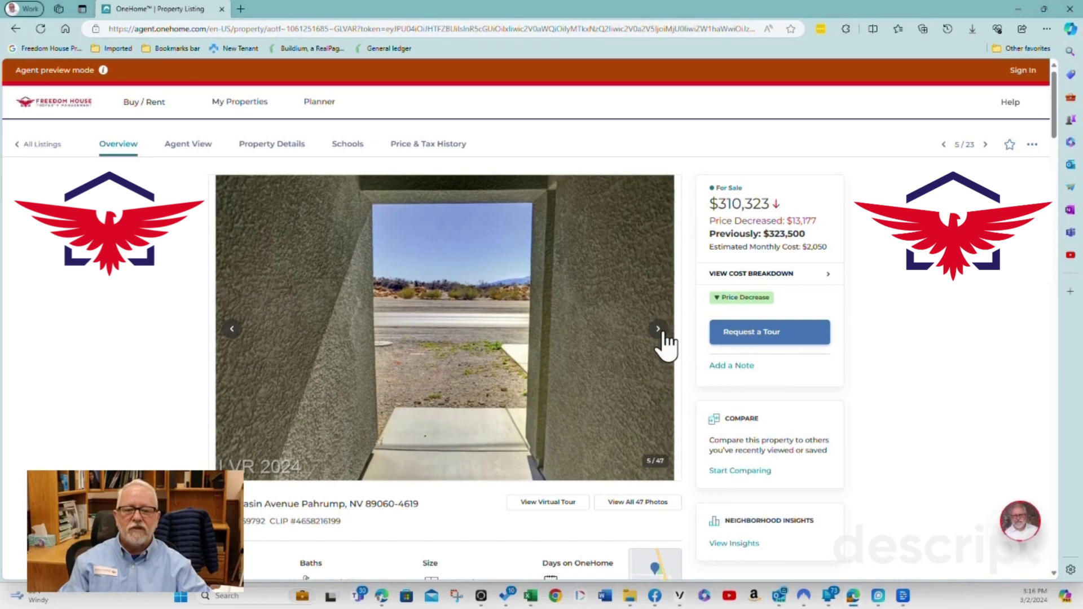
left_click(659, 330)
left_click(660, 329)
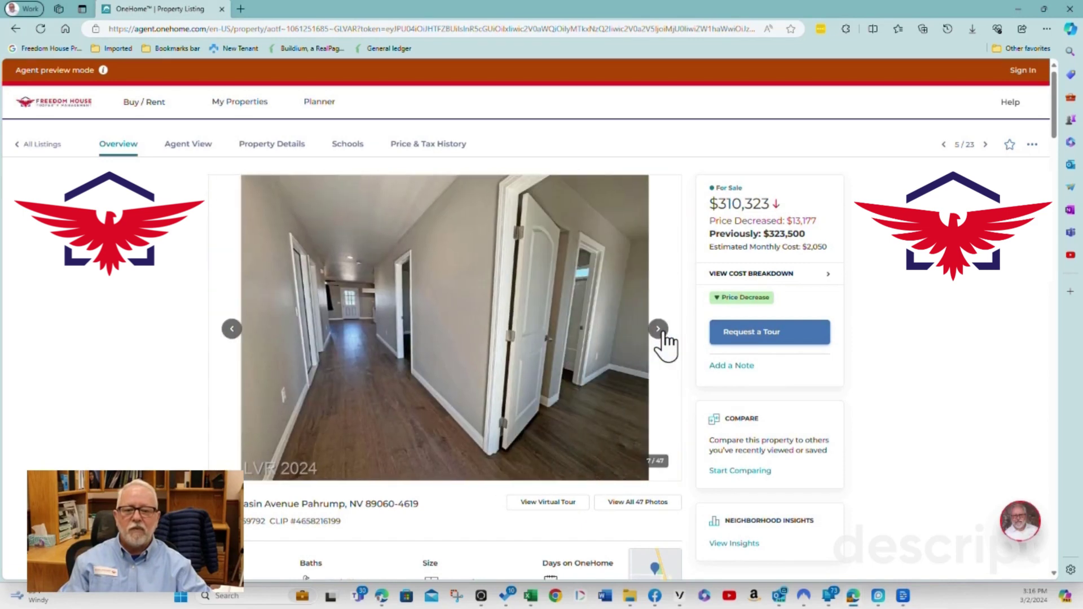
left_click(658, 330)
left_click(659, 328)
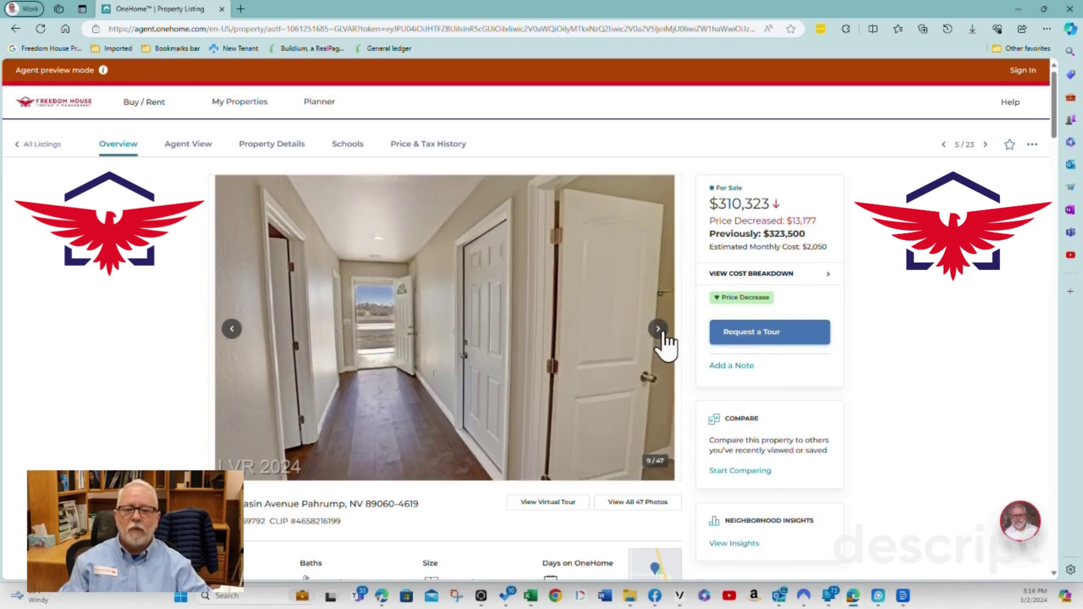
left_click(659, 328)
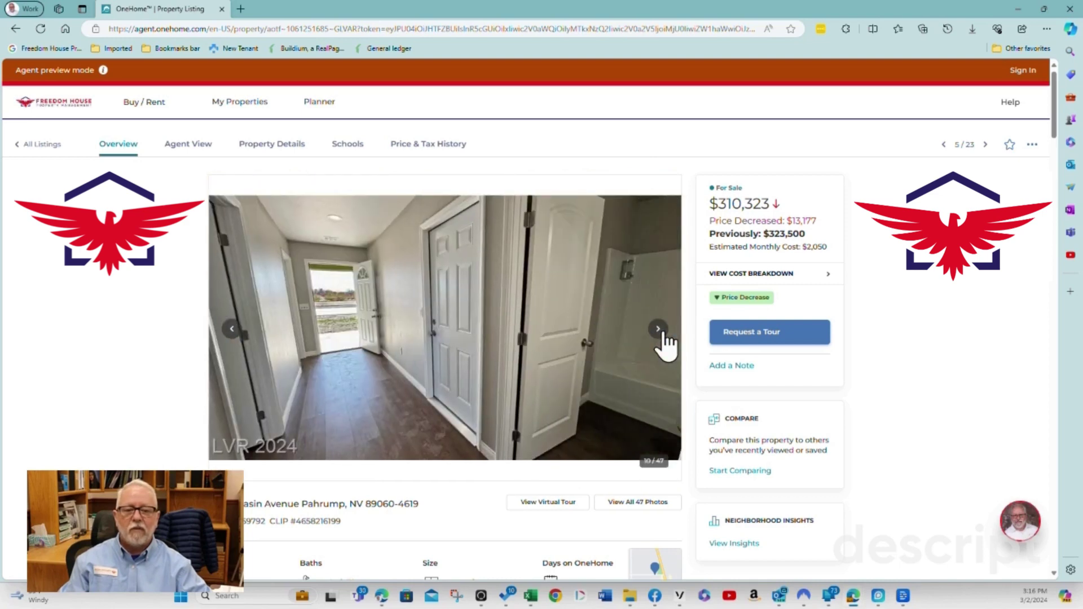
left_click(659, 329)
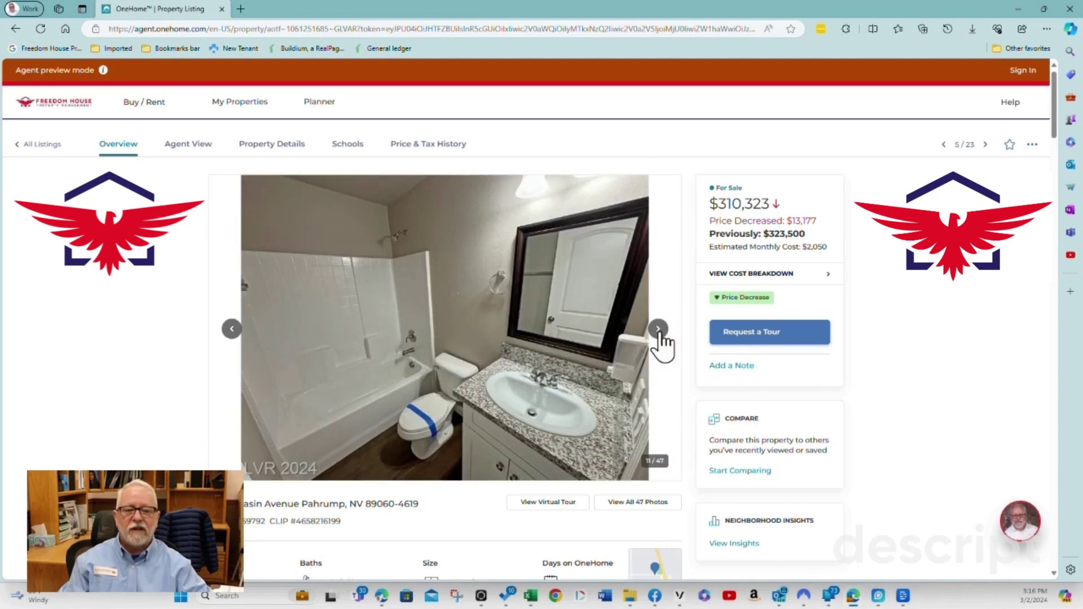
left_click(659, 329)
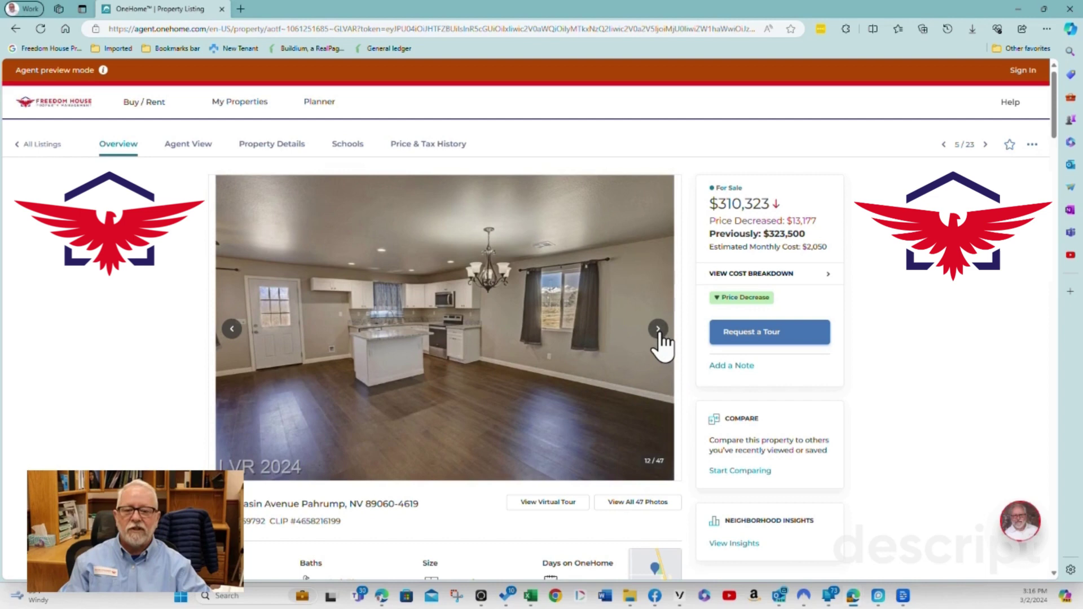
left_click(659, 329)
left_click(660, 330)
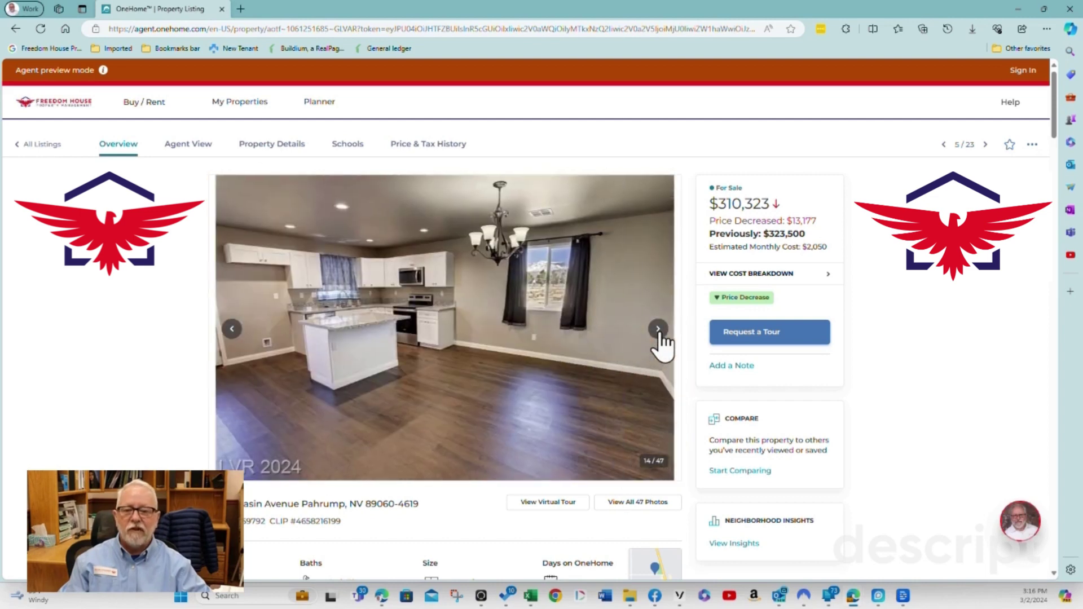
left_click(659, 329)
left_click(659, 329)
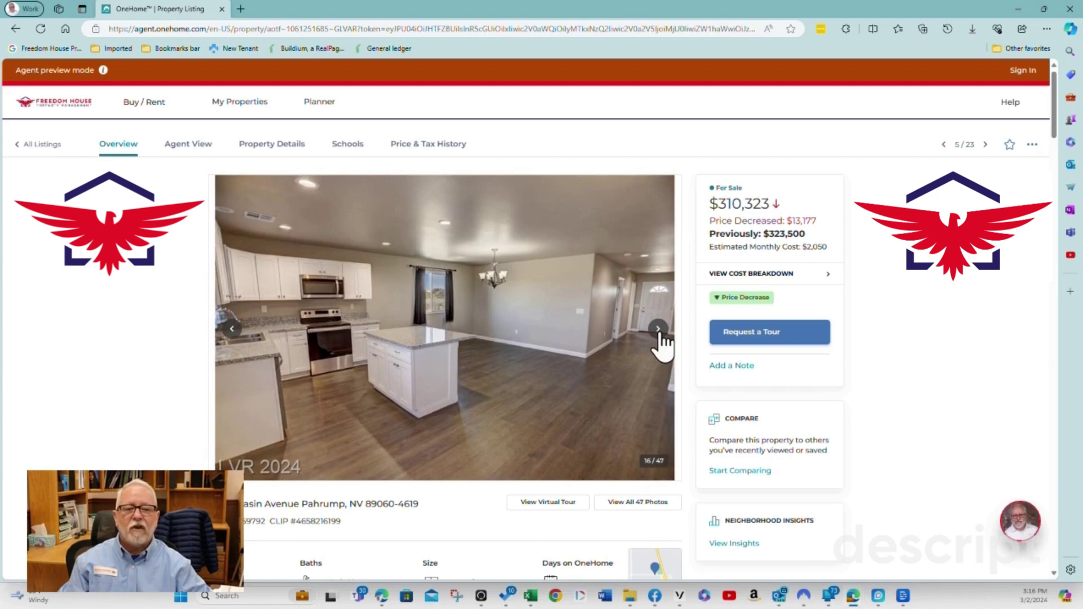
left_click(660, 329)
left_click(659, 329)
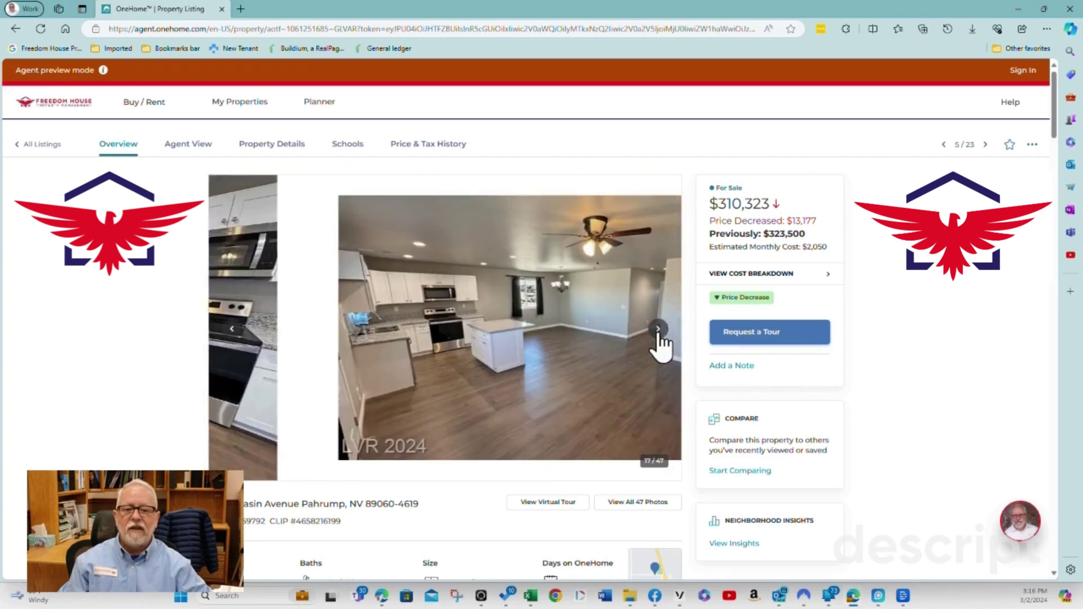
left_click(658, 330)
left_click(658, 332)
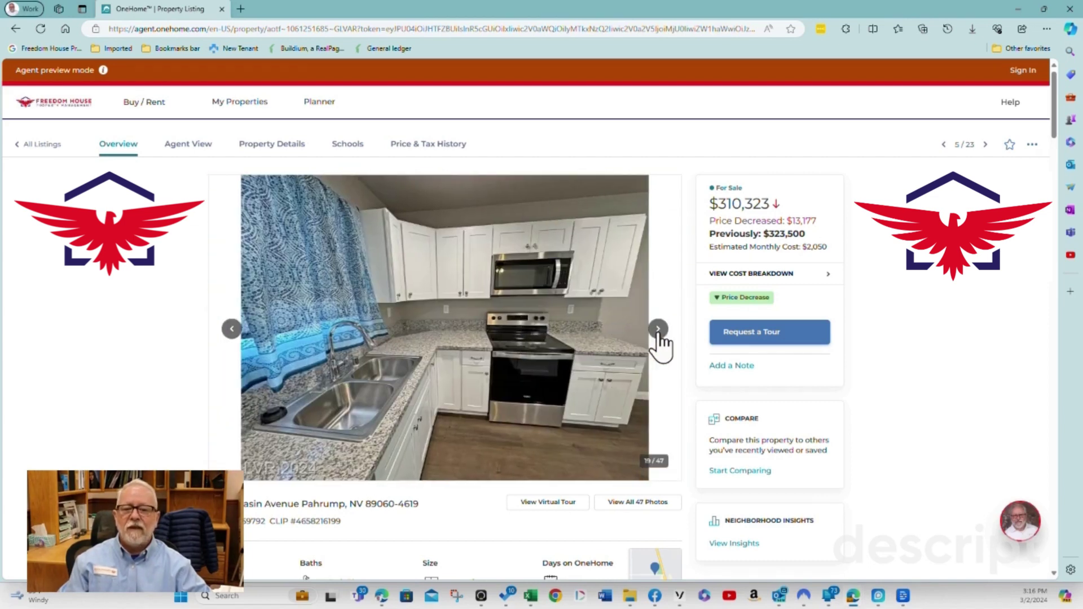
left_click(658, 331)
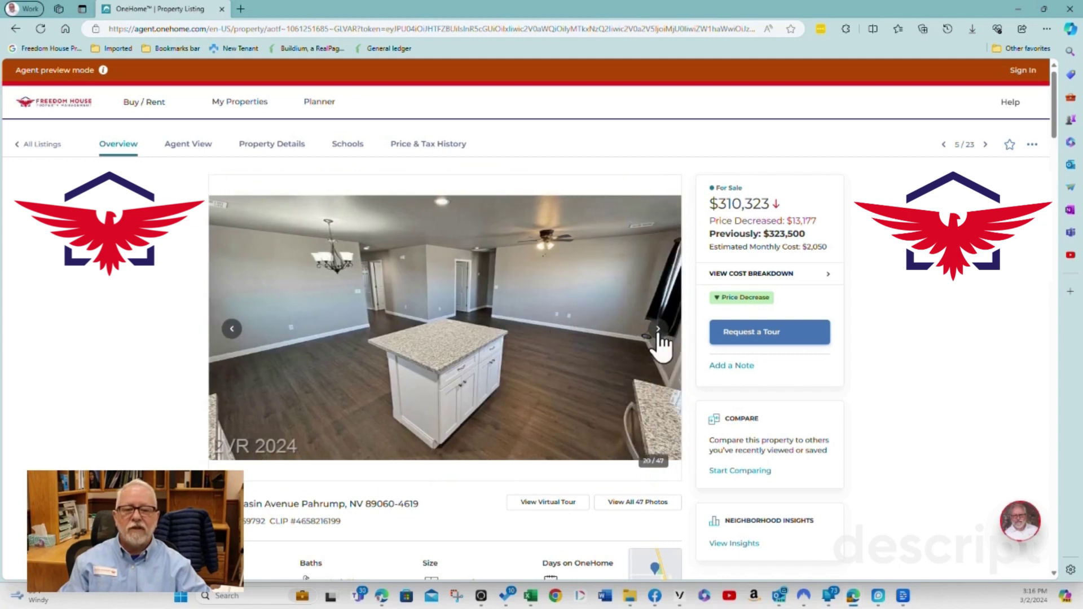
left_click(658, 330)
left_click(657, 329)
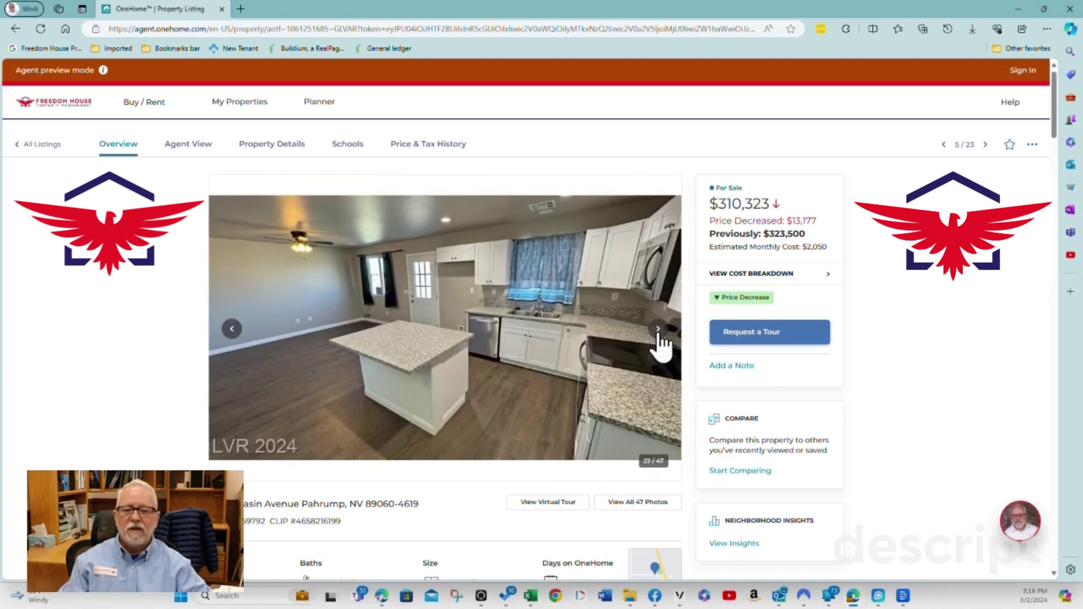
left_click(658, 331)
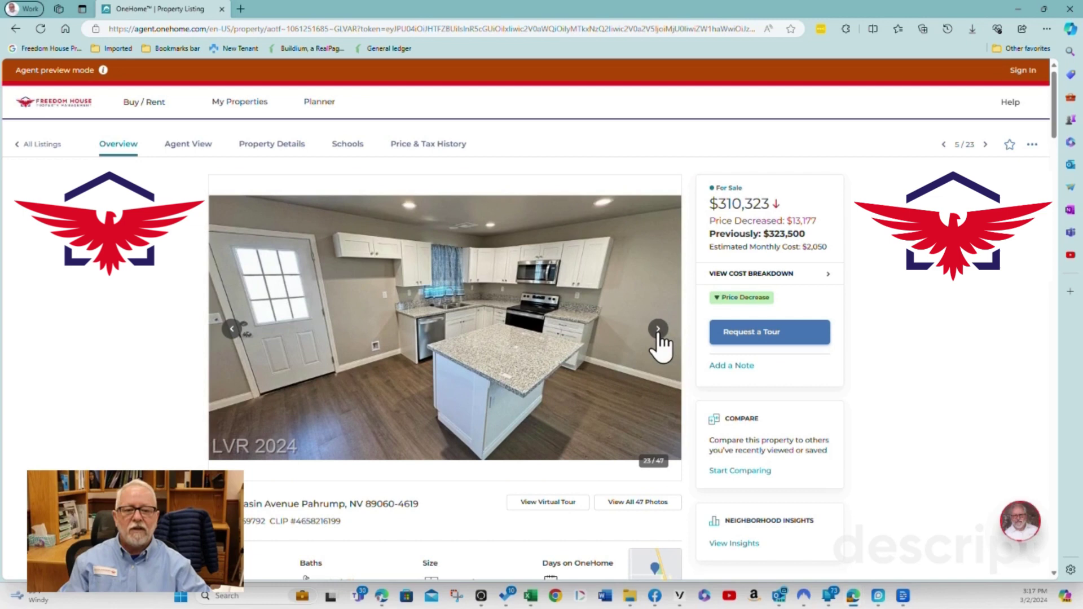
left_click(658, 330)
left_click(658, 329)
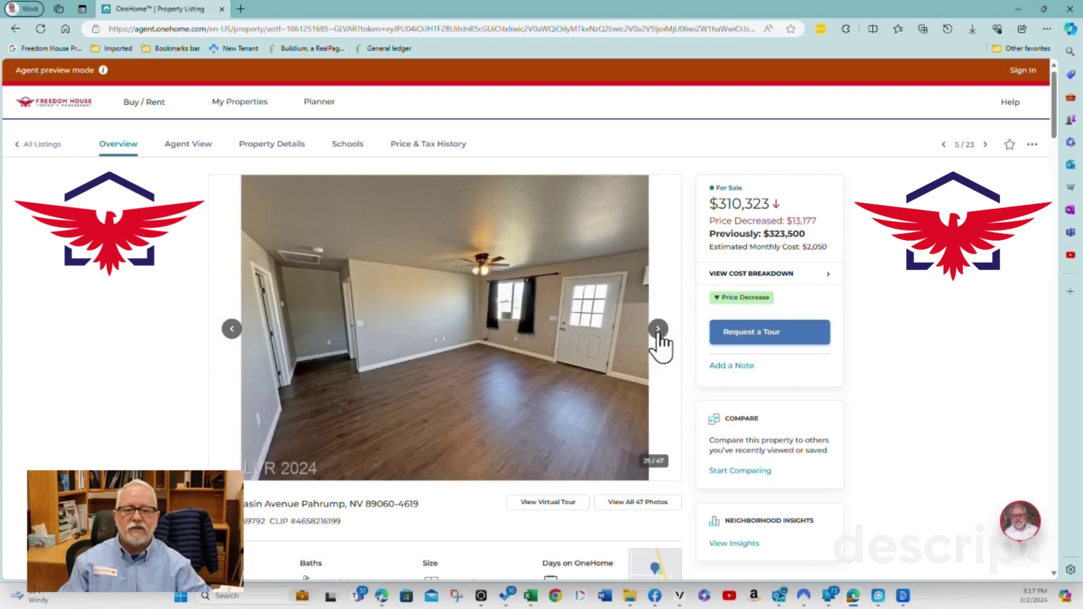
left_click(658, 329)
left_click(657, 329)
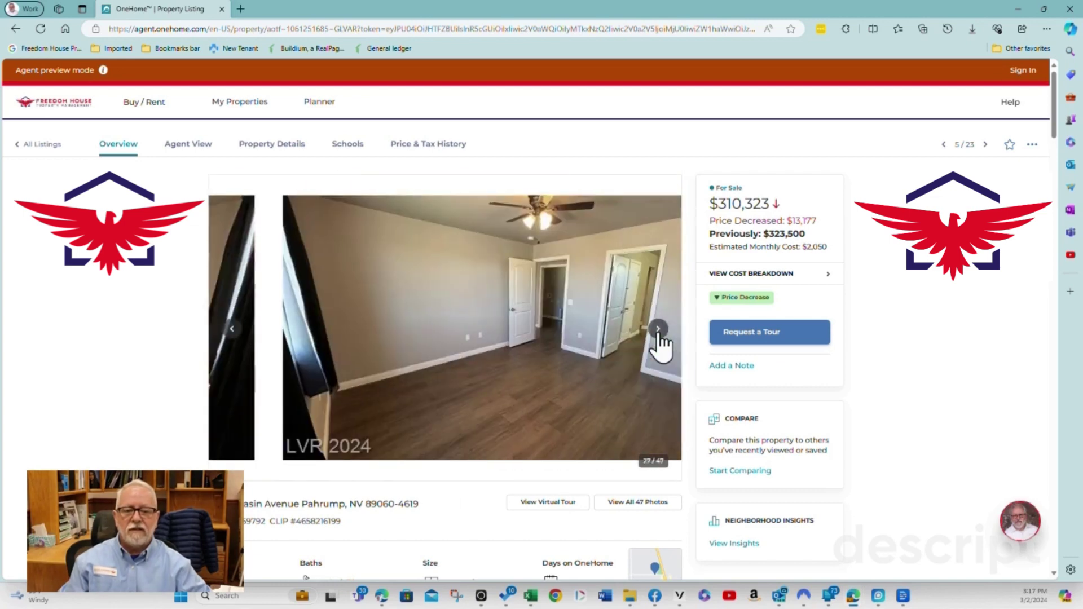
left_click(658, 330)
left_click(658, 329)
left_click(658, 330)
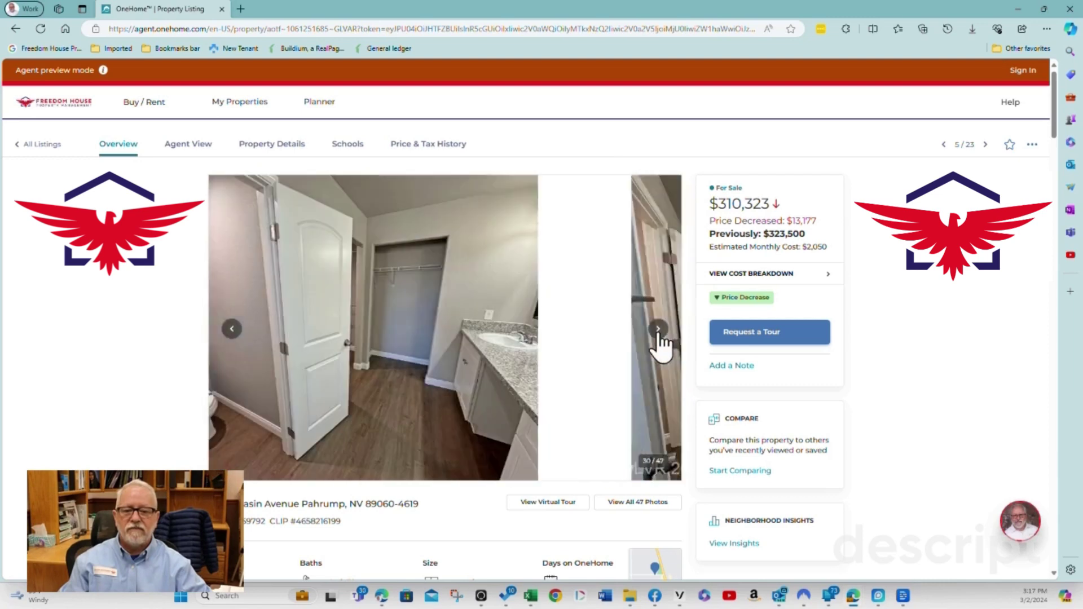
left_click(658, 328)
left_click(658, 329)
left_click(657, 329)
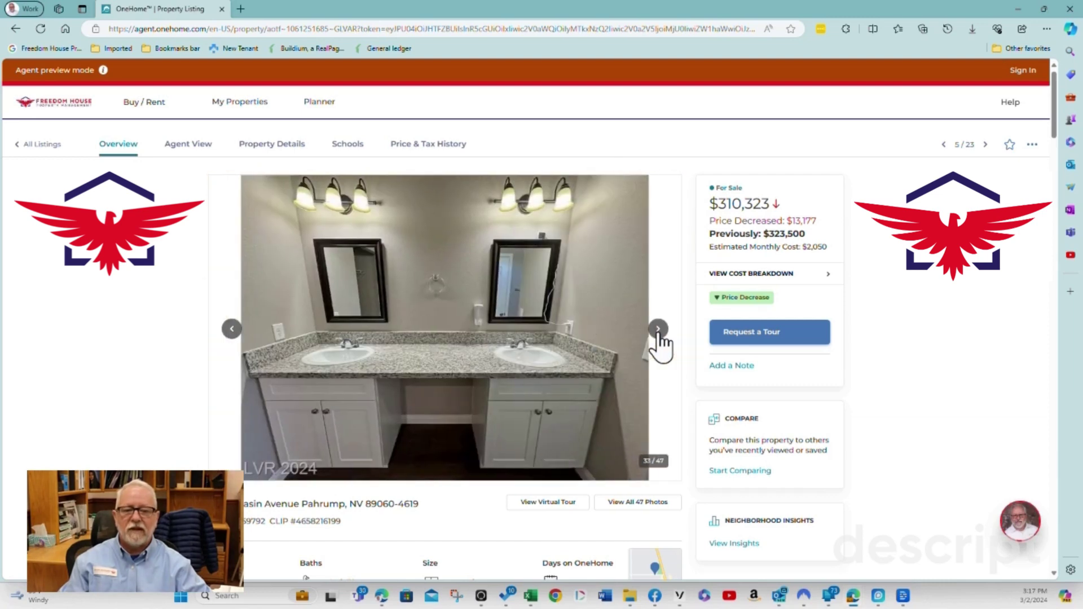
left_click(658, 329)
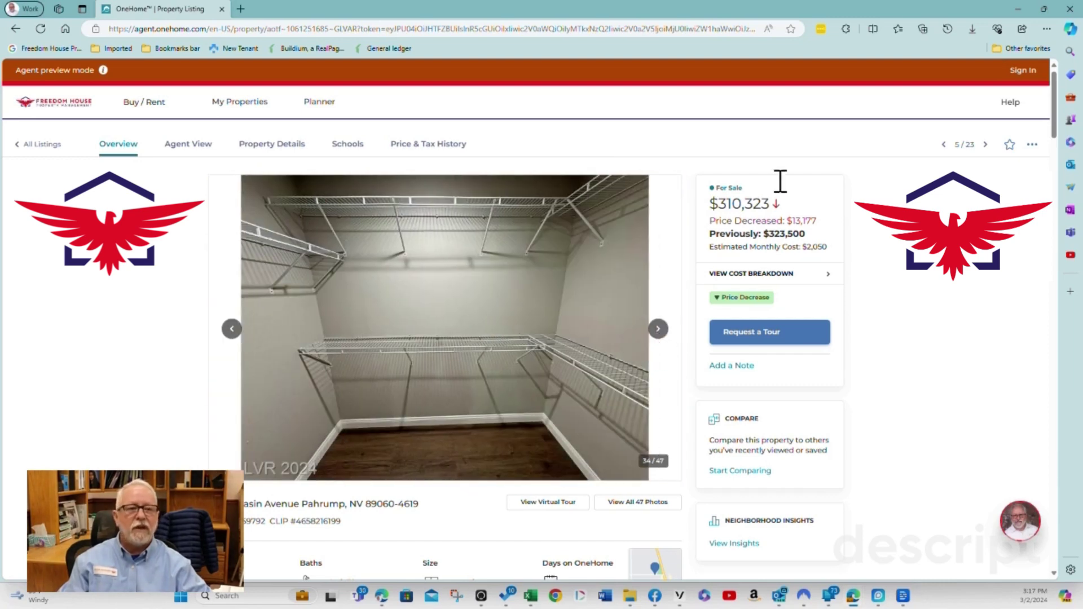
Step: Minimize the Edge browser to reveal the 800 E Basin Excel analysis workbook
left_click(1013, 10)
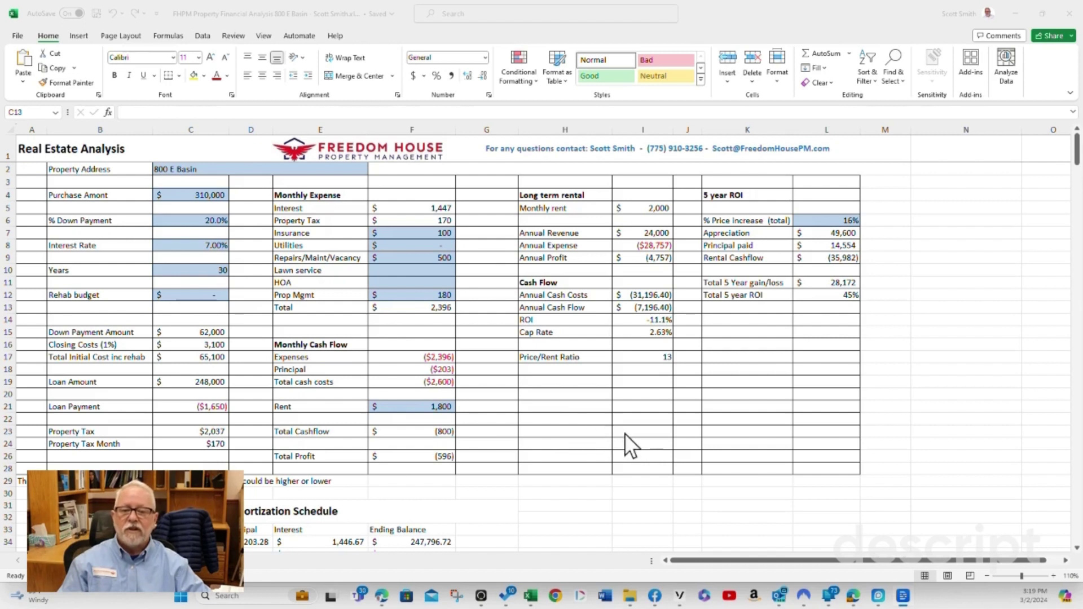
Step: Enter 1800 as the monthly rent in I5, then inspect the Annual Profit formula in I9
left_click(630, 208)
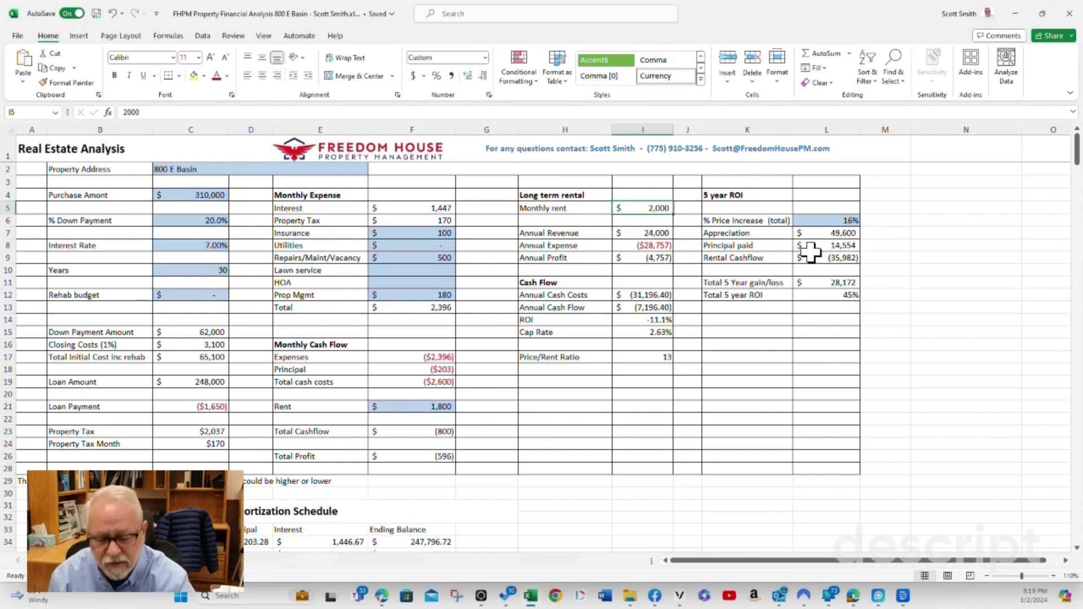
type("1800")
key("Return")
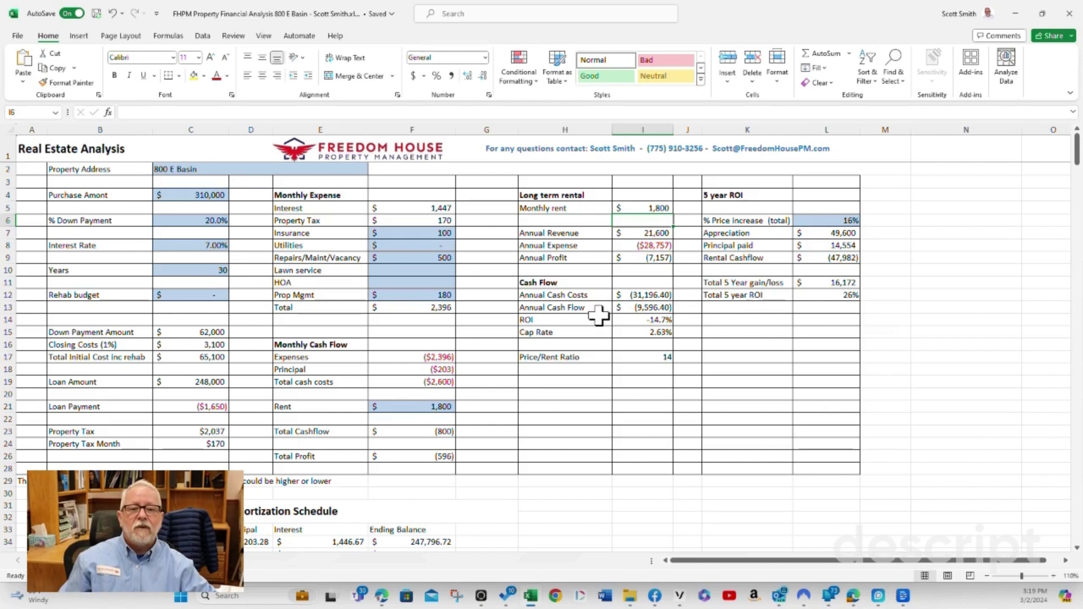
left_click(631, 264)
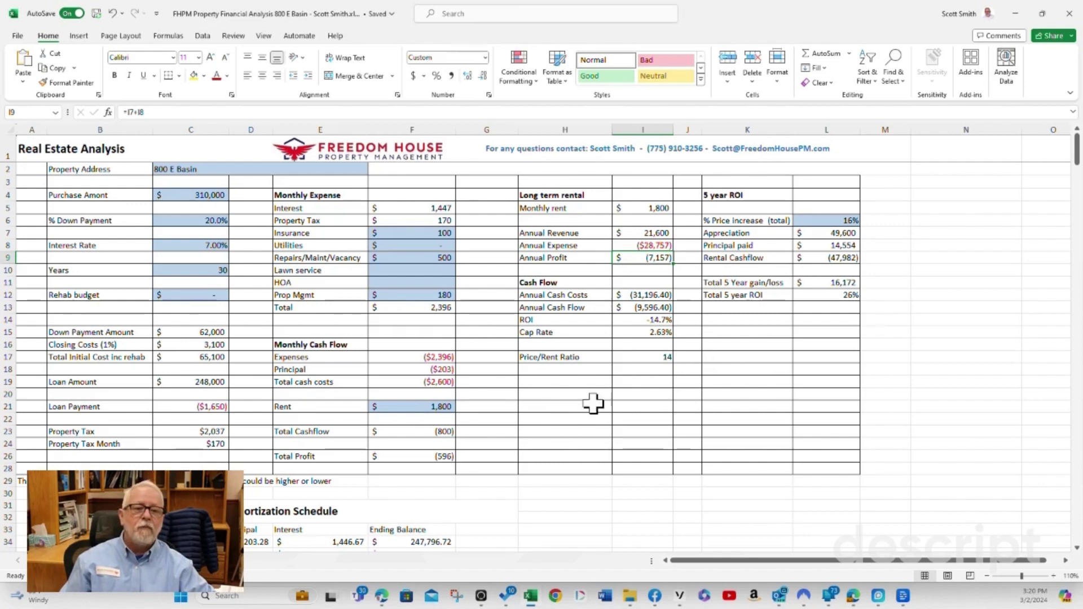
Step: Change the 5-year price increase in L6 from 16% to 20%
left_click(814, 220)
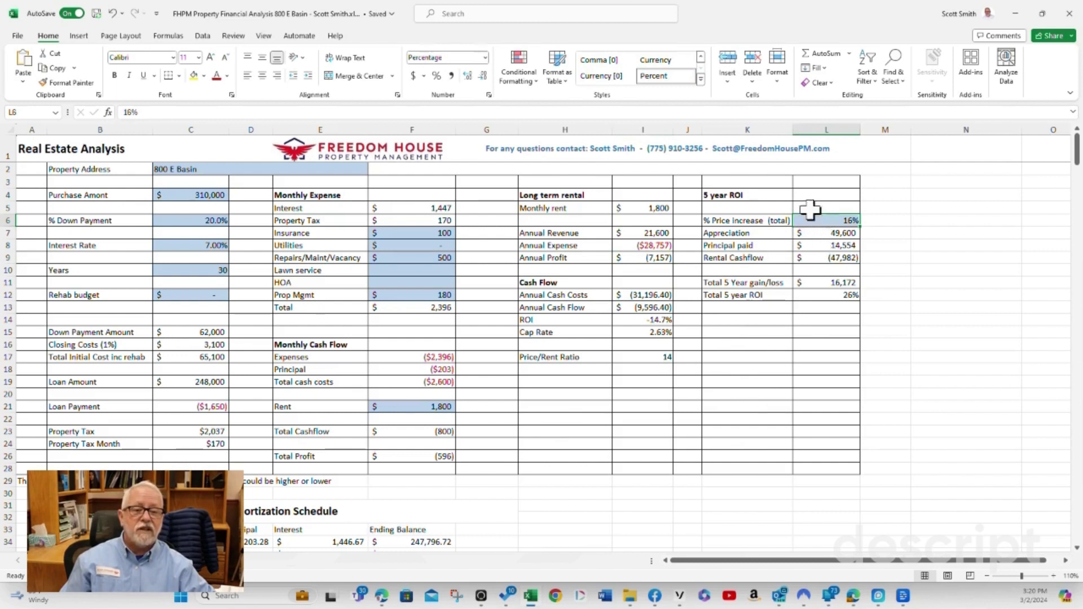
left_click(726, 197)
left_click(822, 221)
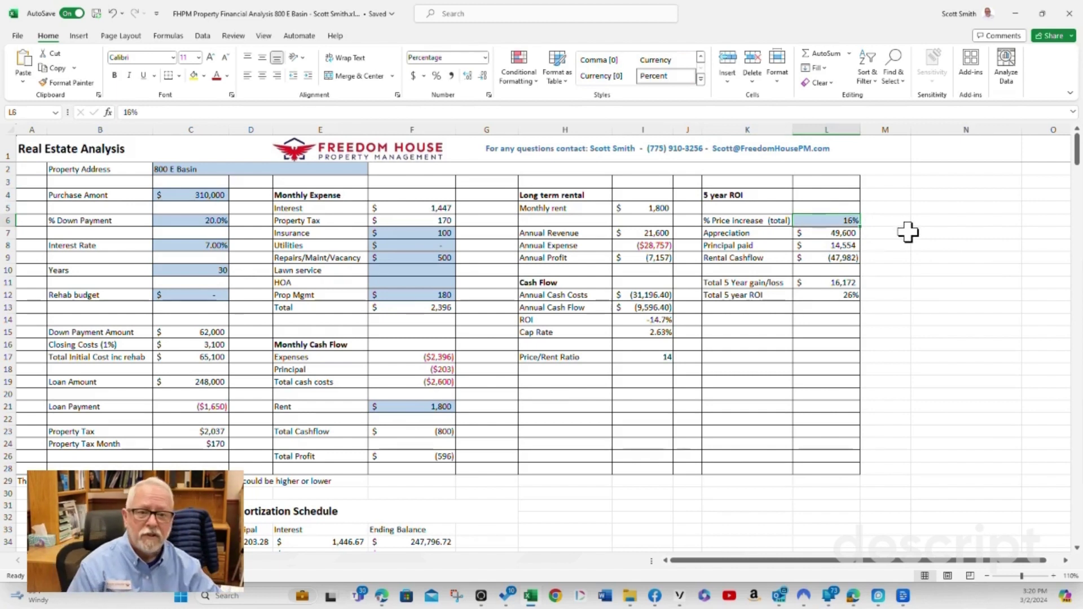
type("20")
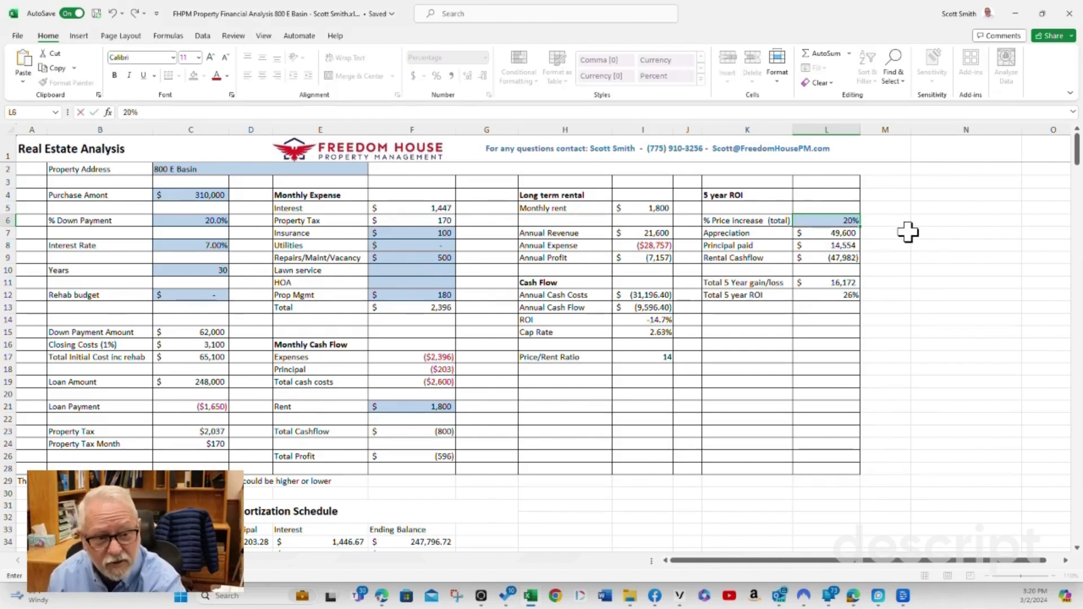
key("Return")
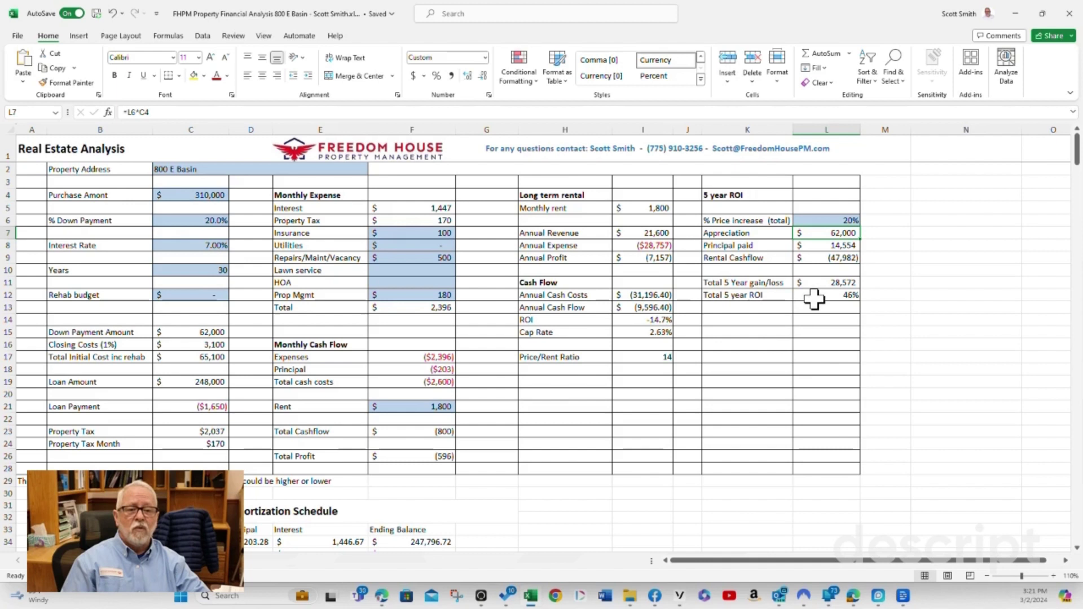
left_click(816, 297)
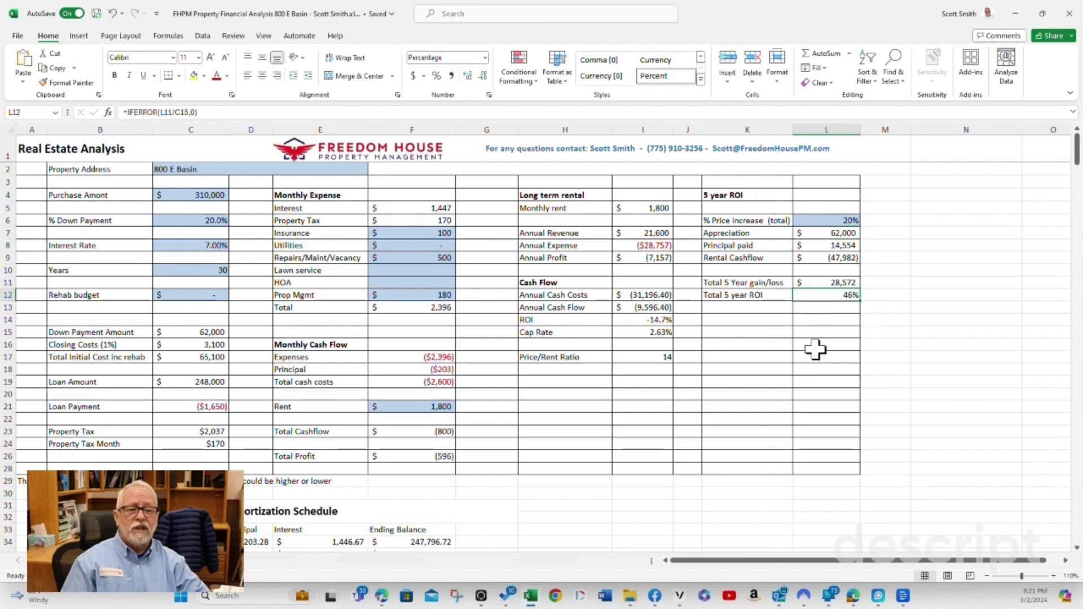
left_click(176, 359)
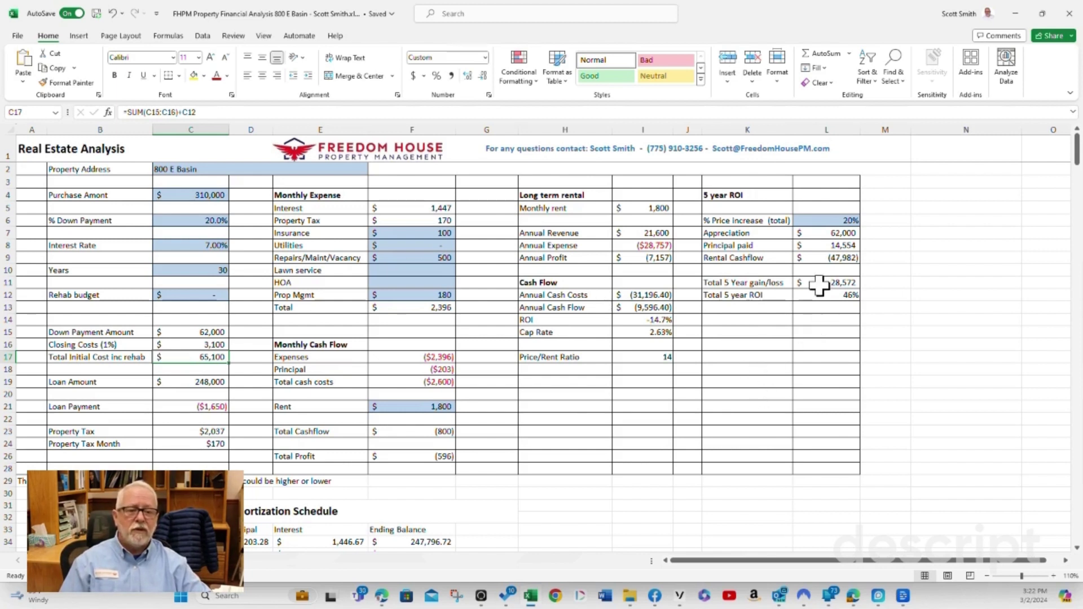
left_click_drag(819, 286, 761, 299)
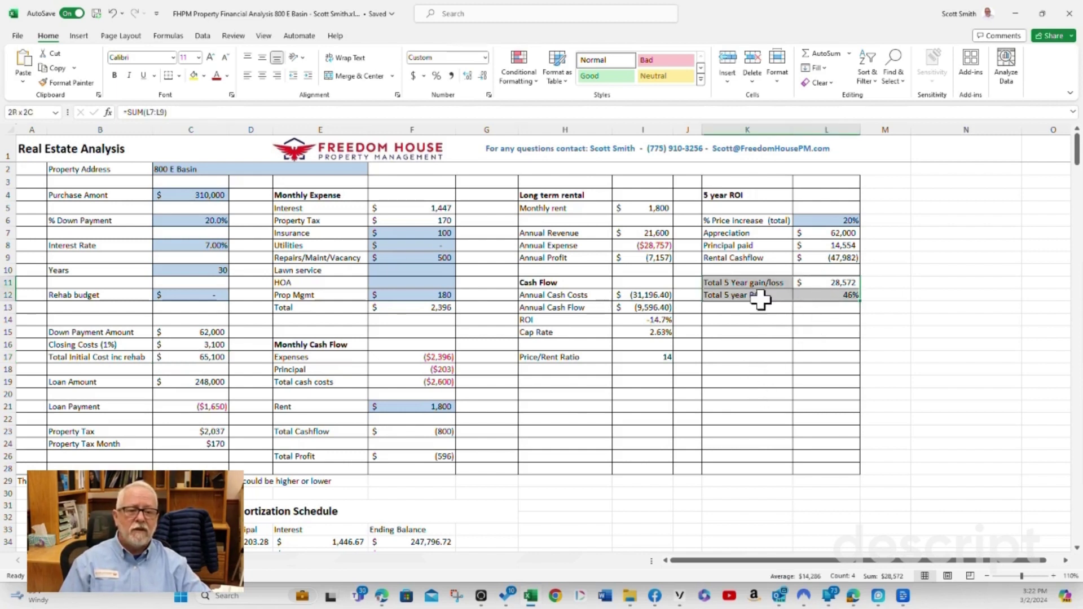
left_click(755, 408)
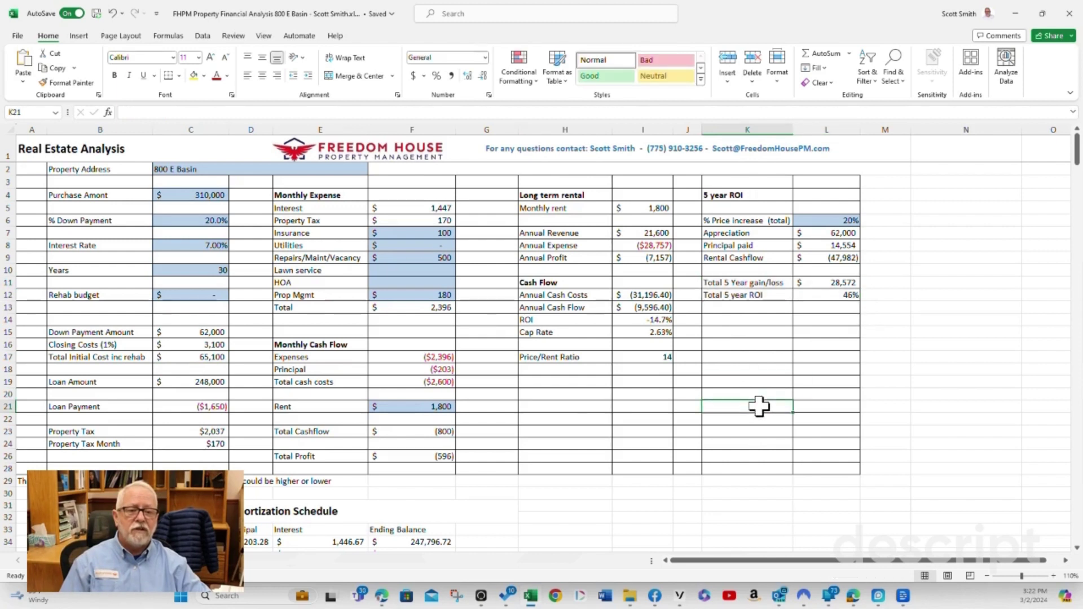